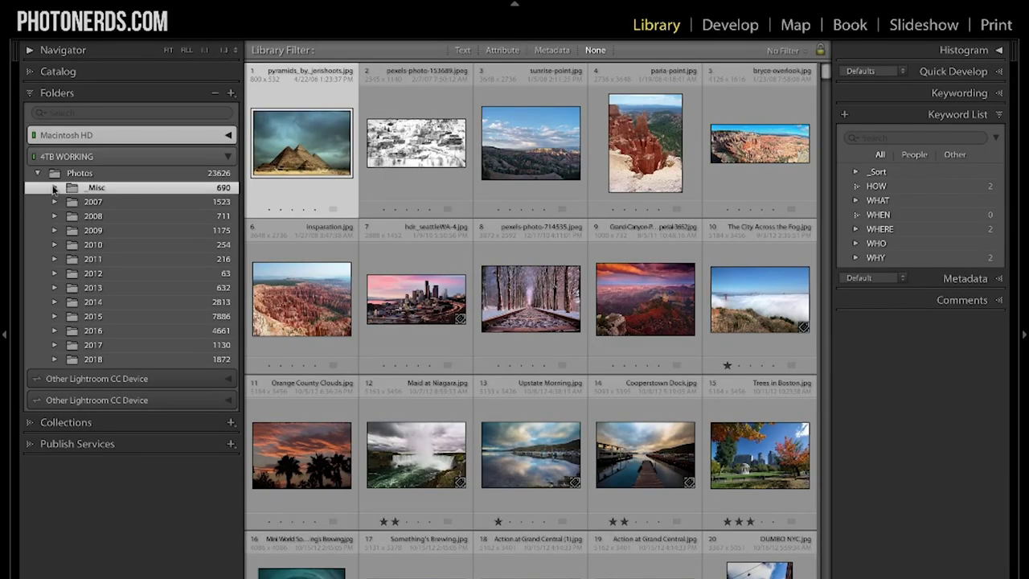
Expand _Misc and Cool Photos in the Folders panel to reveal subject subfolders like Airplane, Flowers and Water.
click(54, 187)
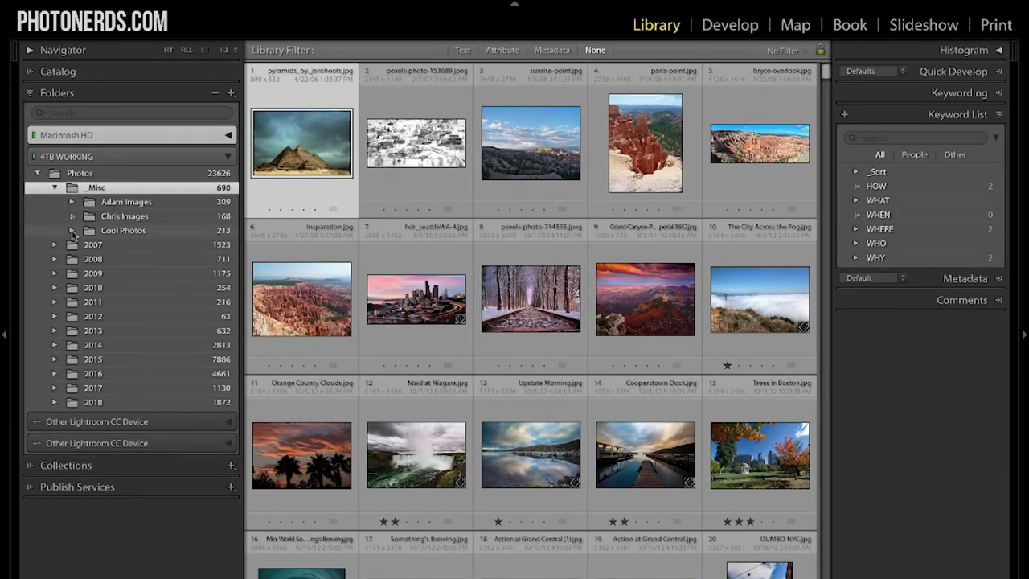
click(71, 231)
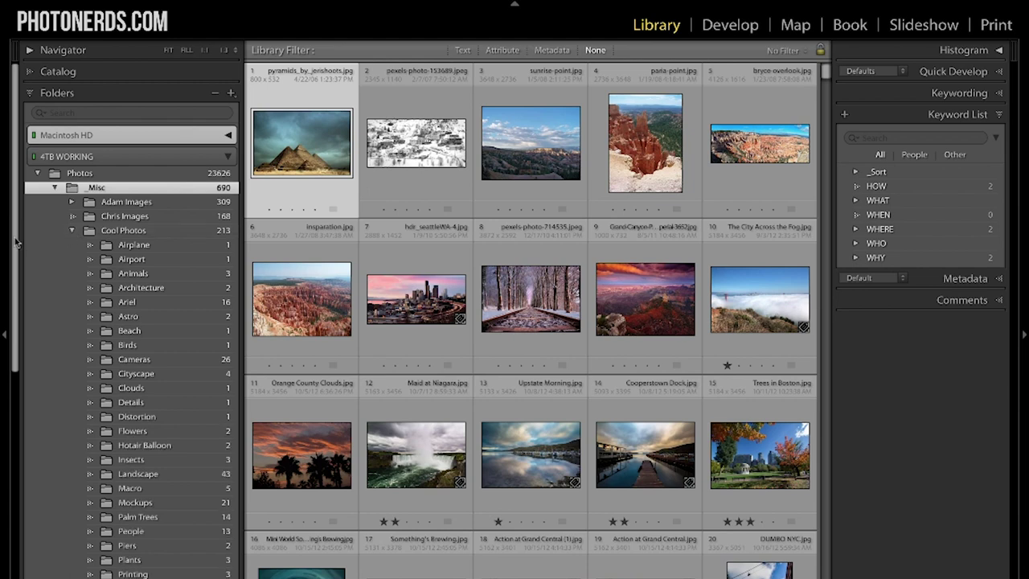
drag(15, 243, 26, 328)
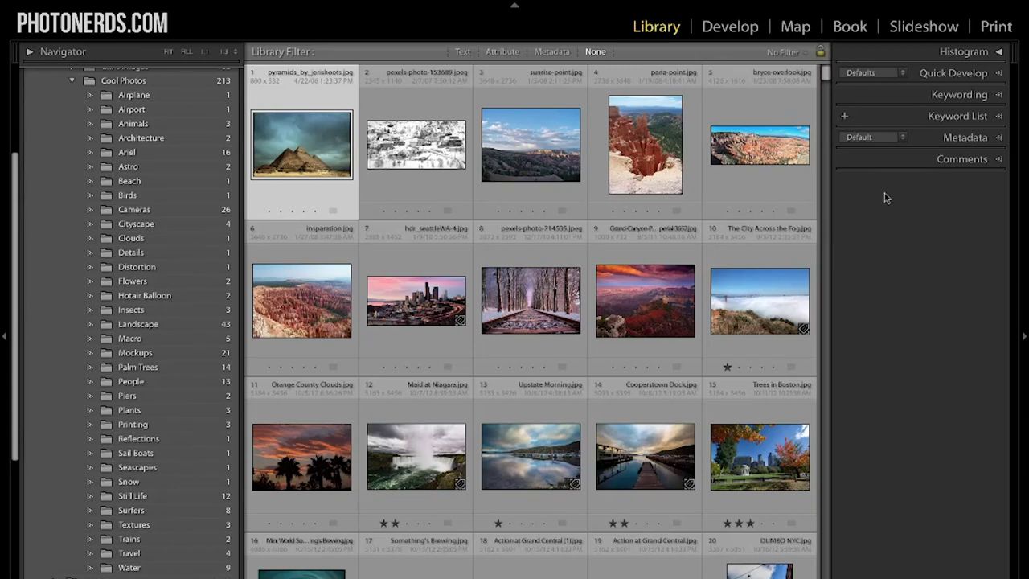
Expand the Keyword List's WHAT group, view the Flowers folder, and filter the grid to the flower keyword.
click(983, 118)
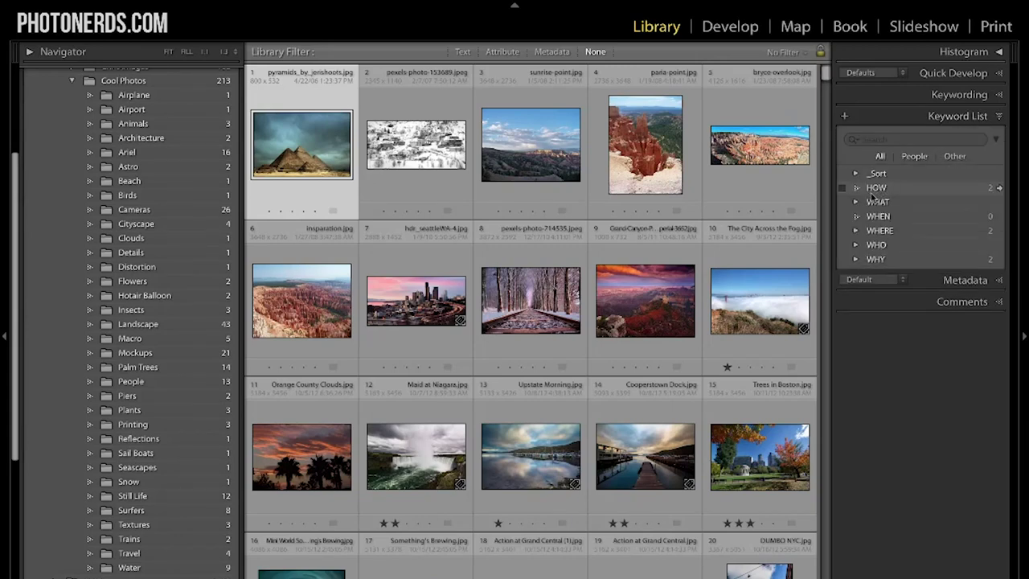
click(856, 202)
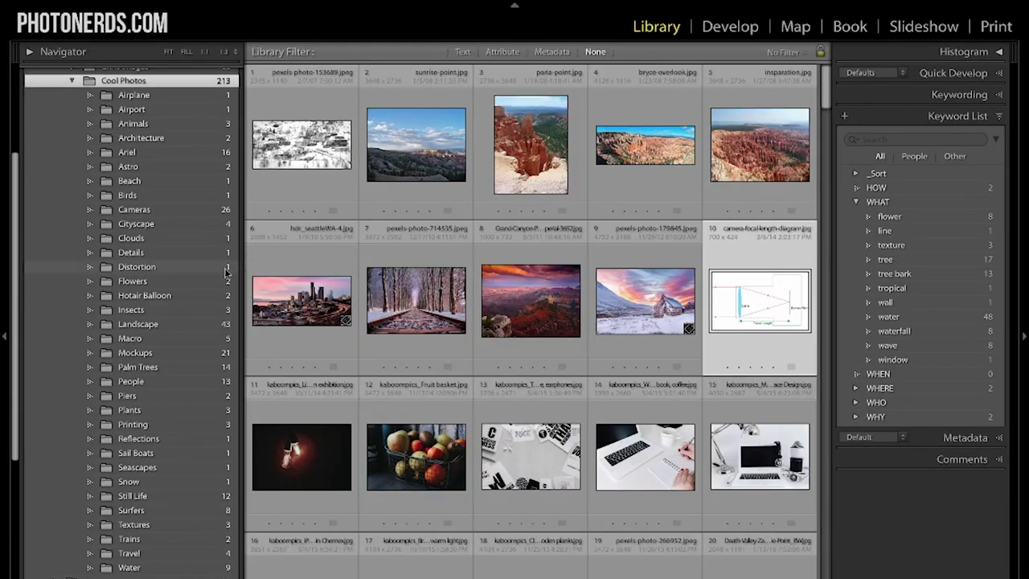
click(198, 281)
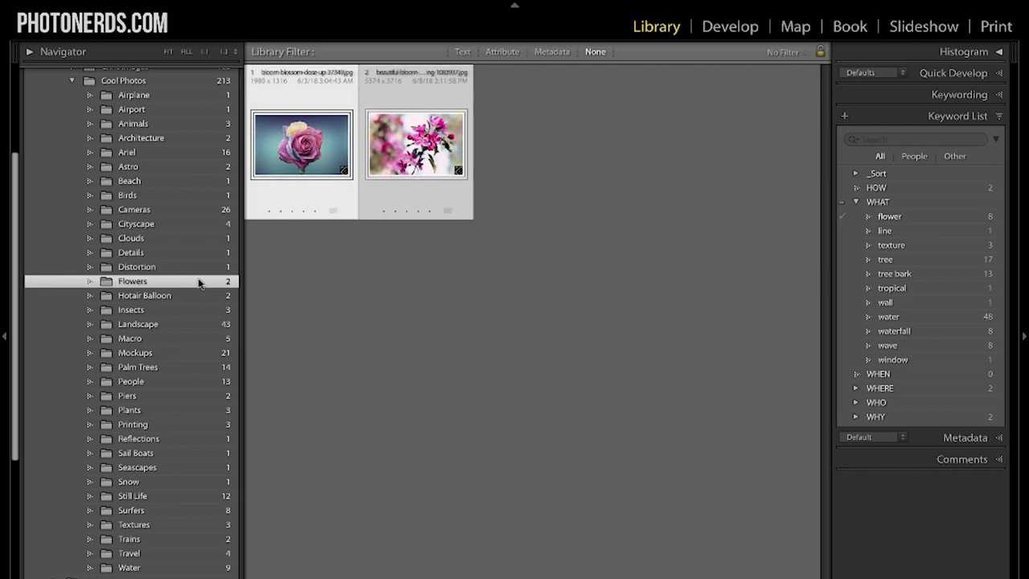
key(n)
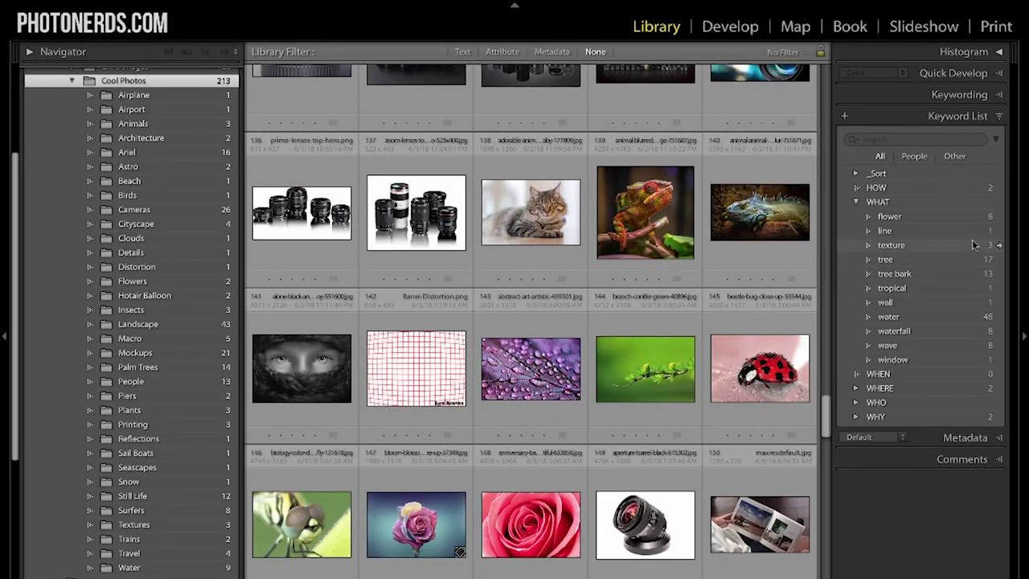
click(1001, 219)
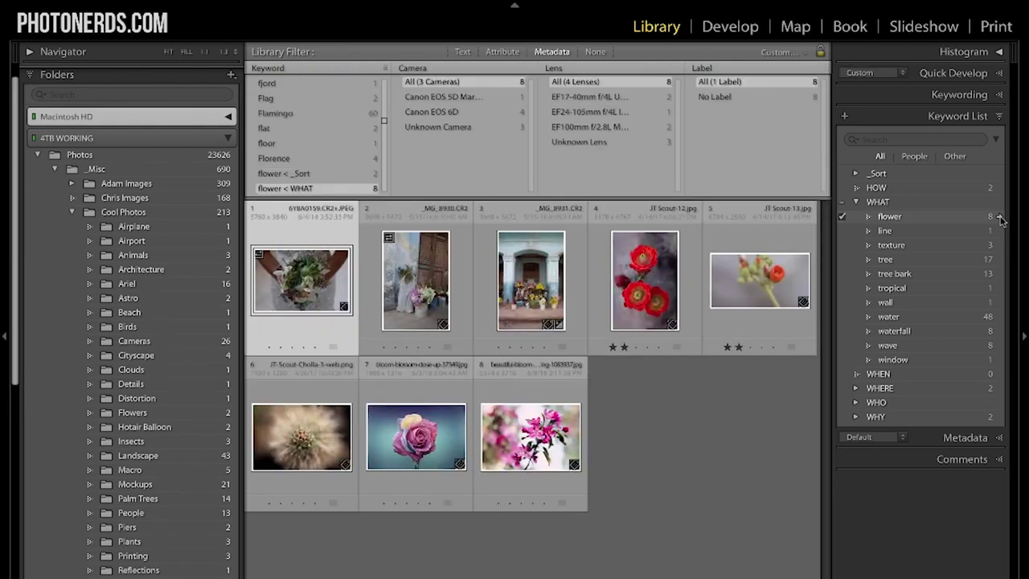
Select all eight flower-tagged photos and show them side by side in Survey view.
key(ctrl+a)
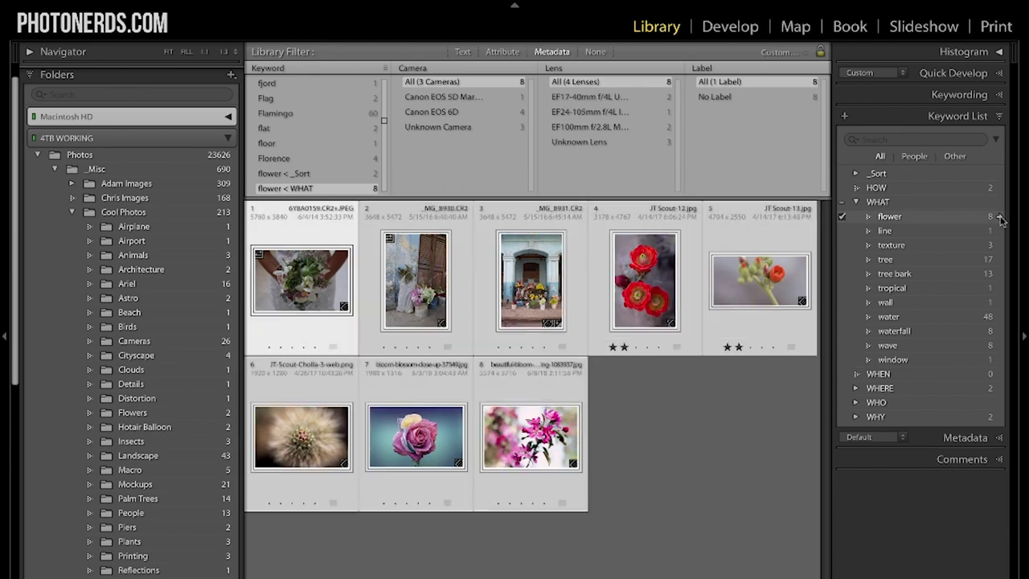
key(n)
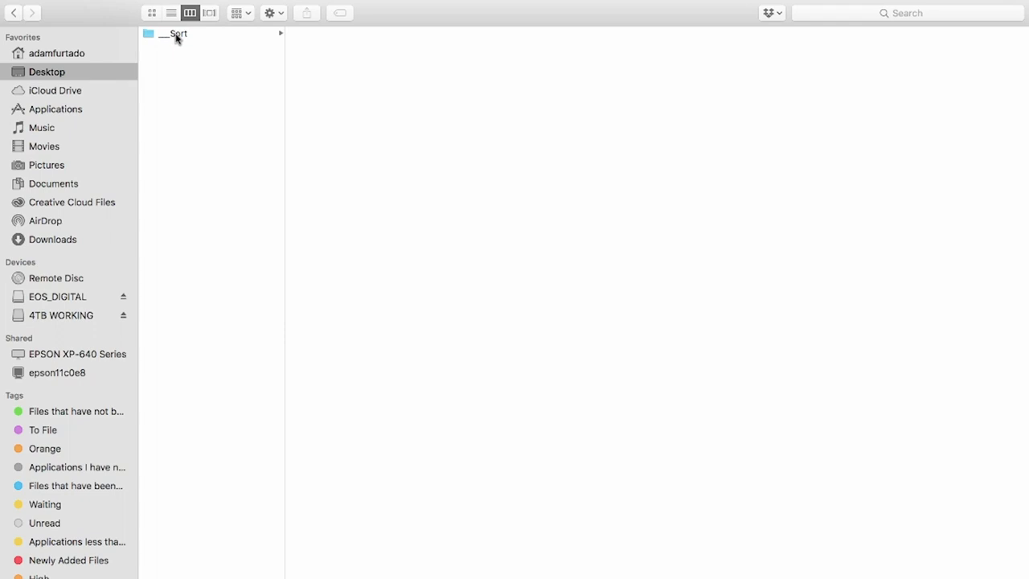
Browse in Finder to Sort > 2018-3 Death Valley > 2018 > 2018-03-16 and select the 2. JPEG folder.
click(177, 35)
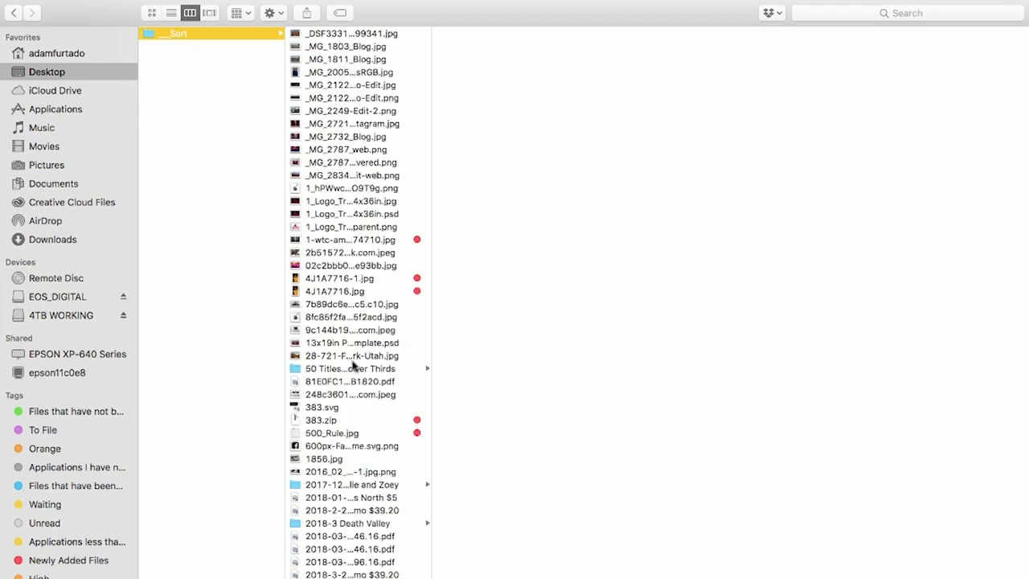
click(351, 525)
click(471, 36)
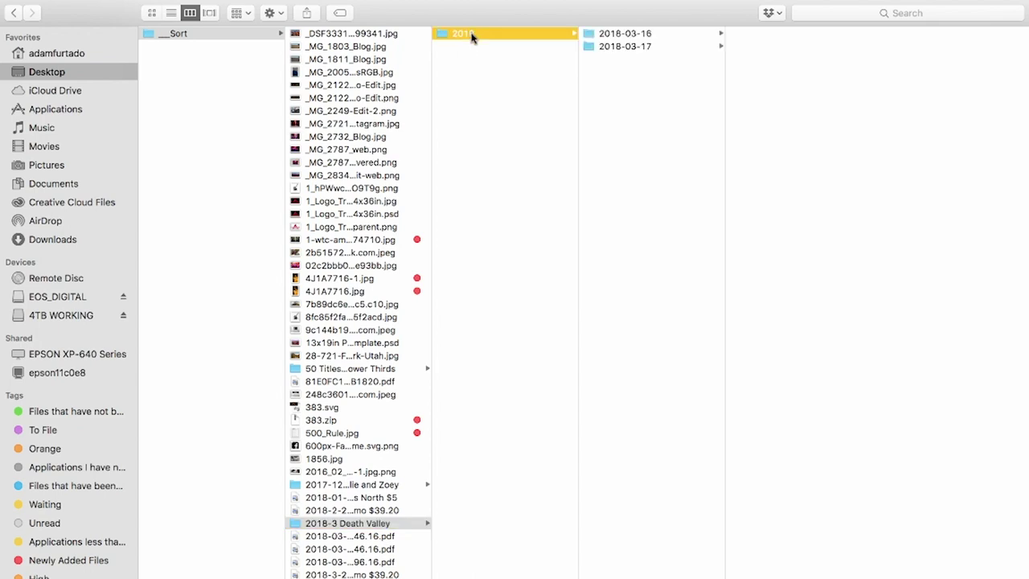
click(604, 32)
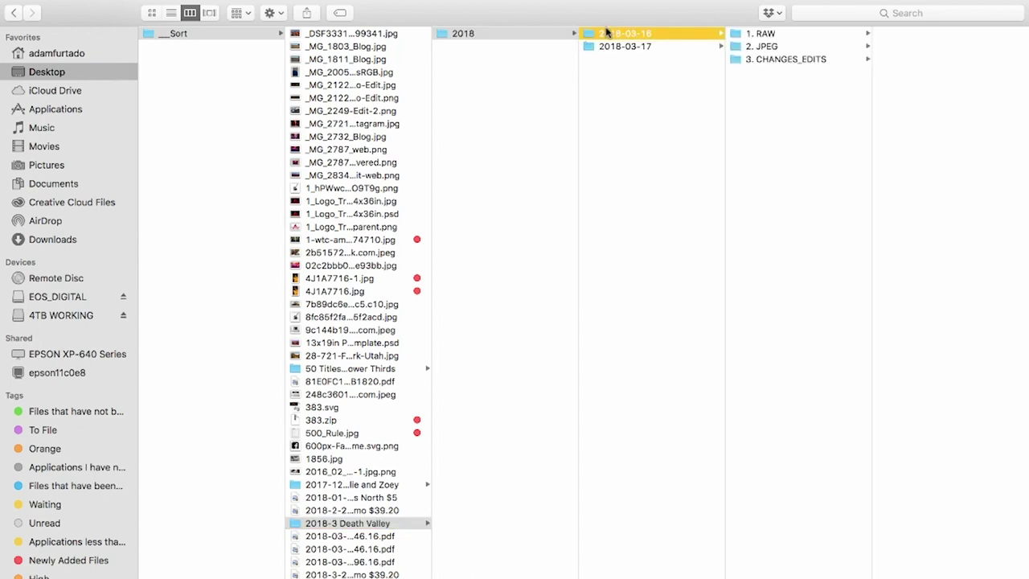
click(745, 47)
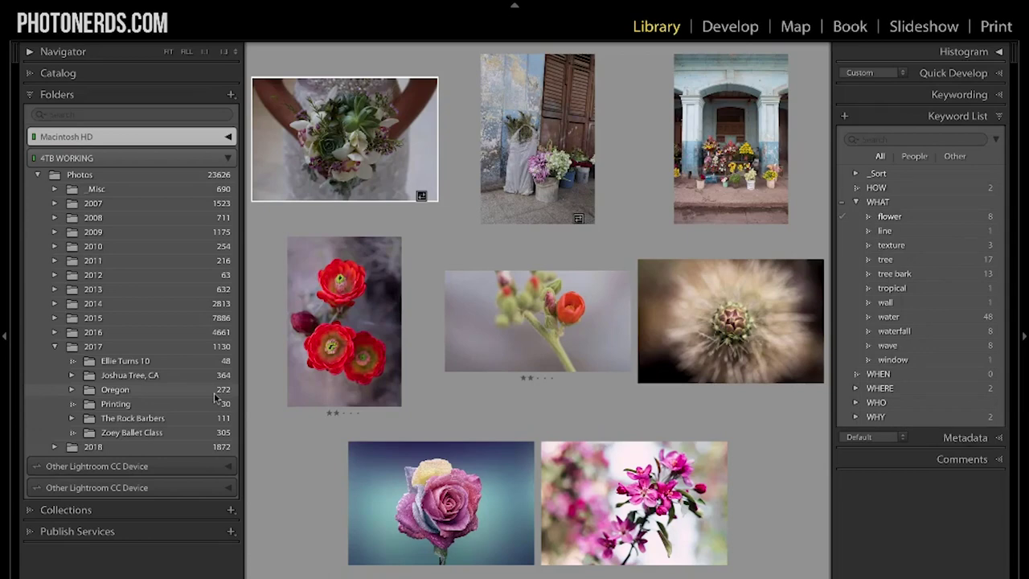
Expand Joshua Tree, CA and view its Originals (333), Edits (6) and Misc (25) subfolders in turn.
click(136, 383)
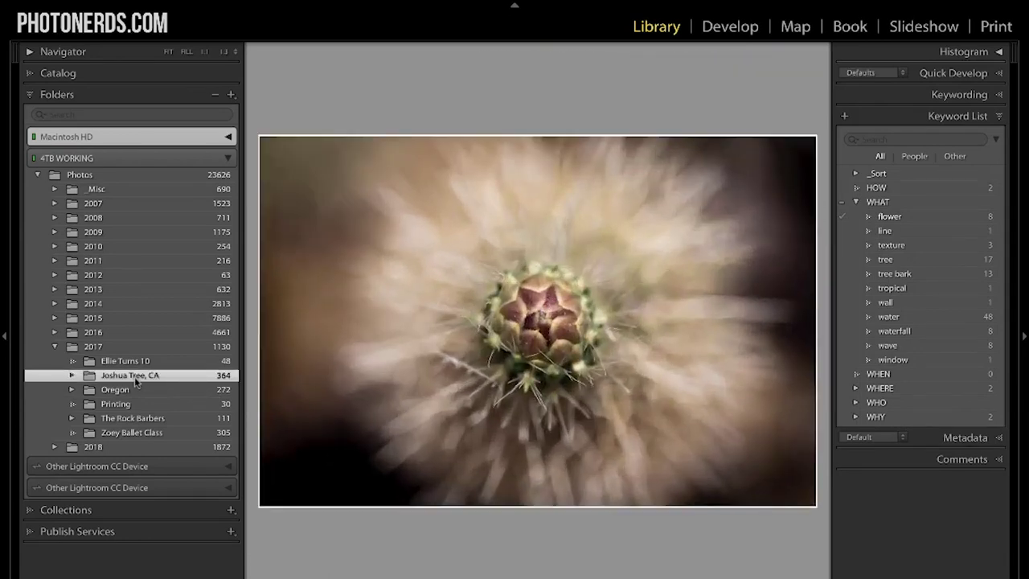
click(73, 375)
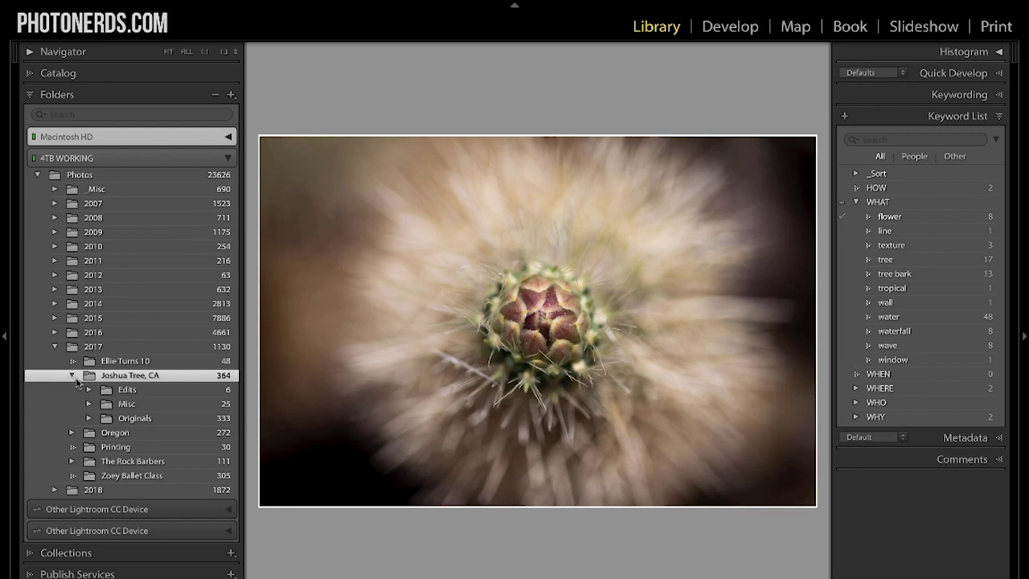
click(124, 422)
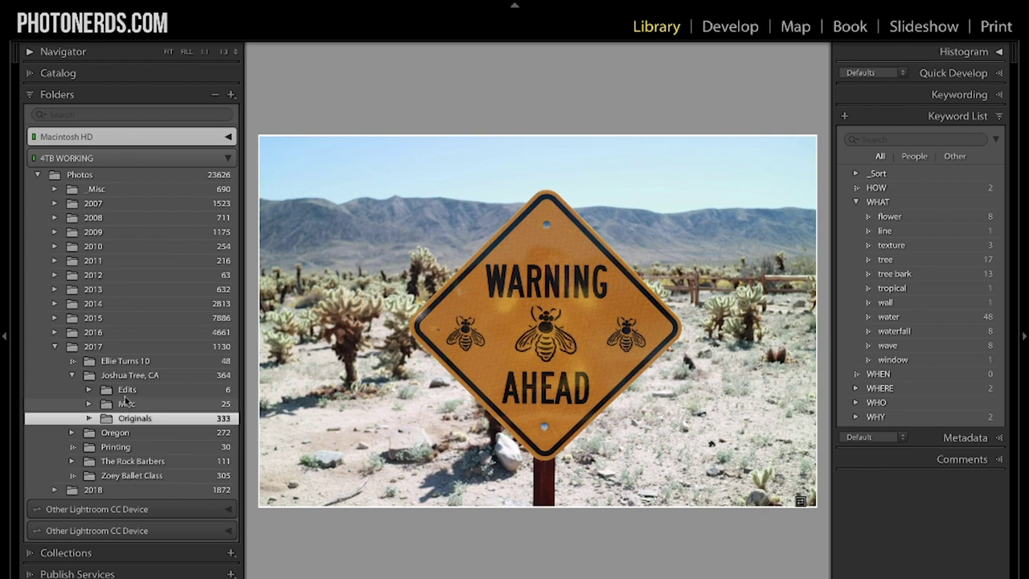
click(126, 391)
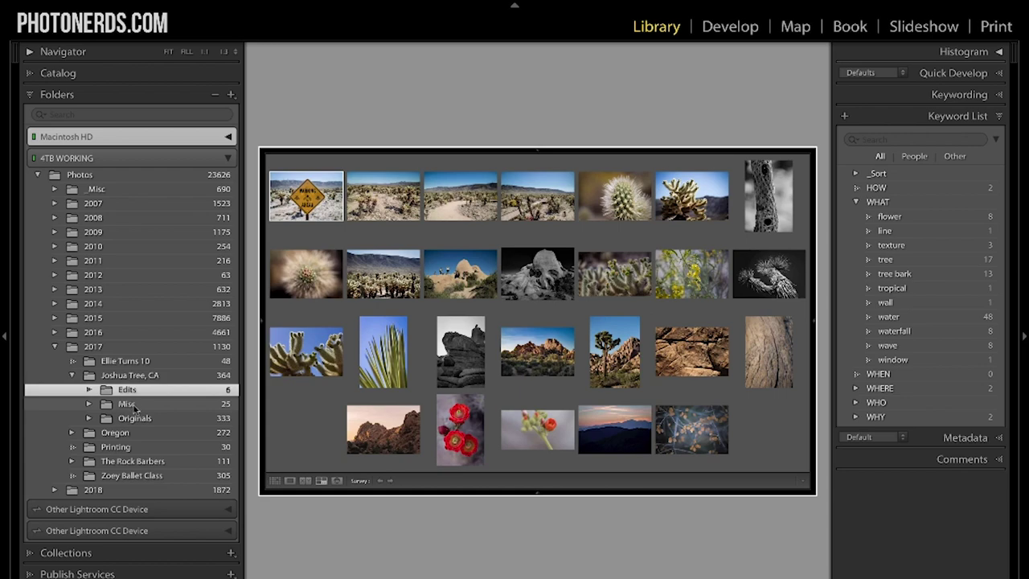
click(133, 406)
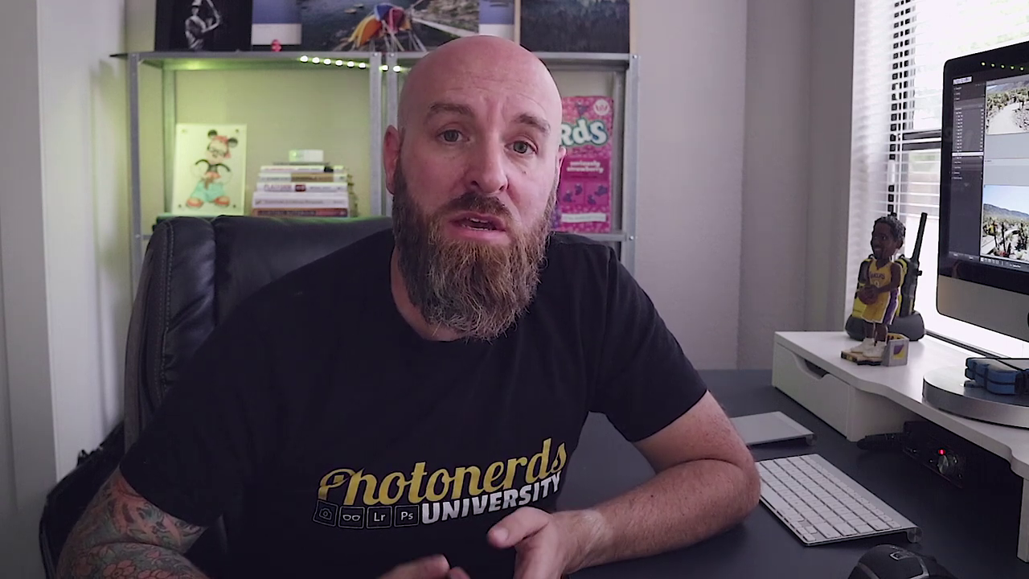
Expand Edits and view its Jpg, Mp4, Png, Psd_Psb and Tiff subfolders, then expand Misc.
click(90, 390)
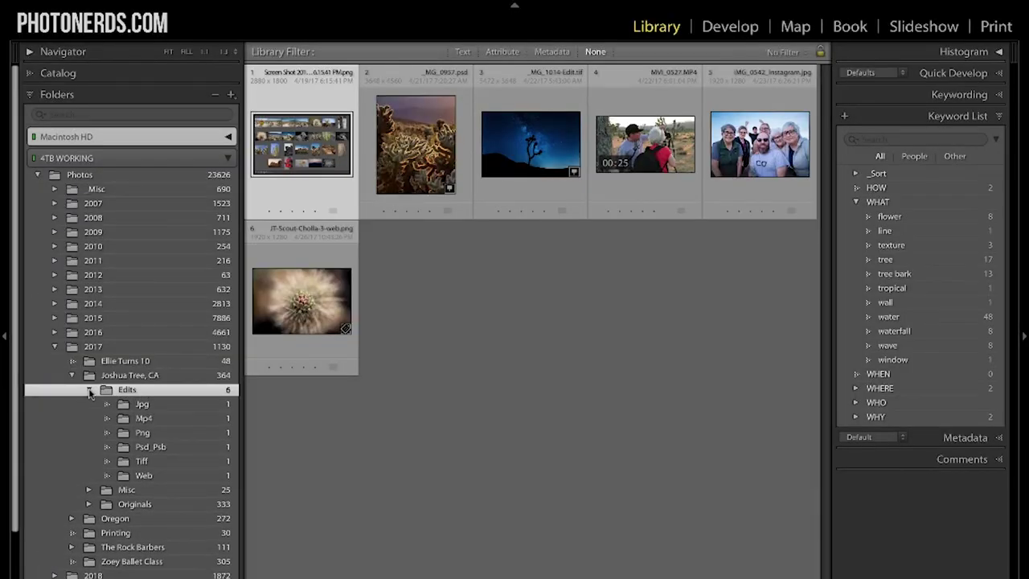
click(138, 404)
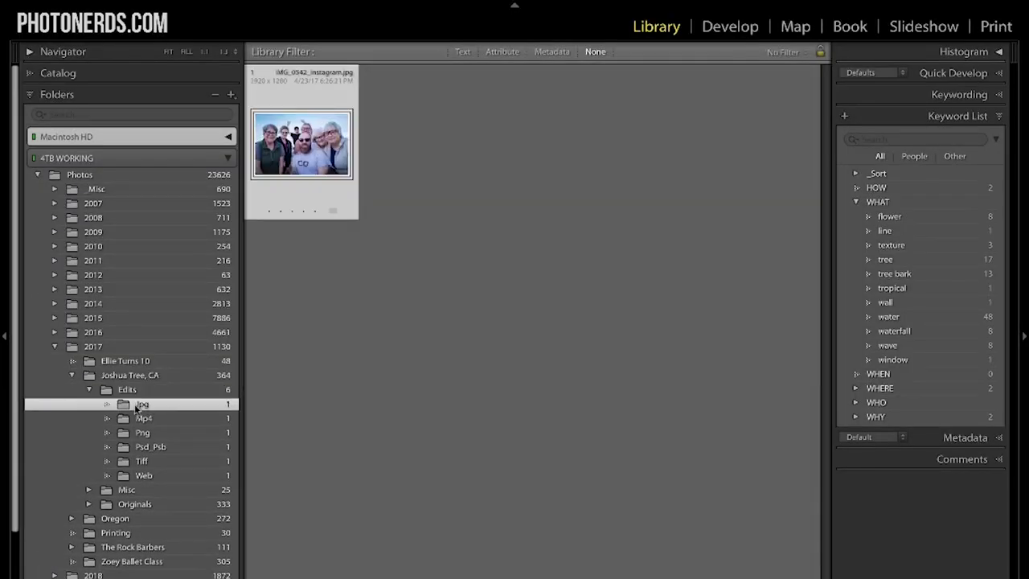
click(143, 420)
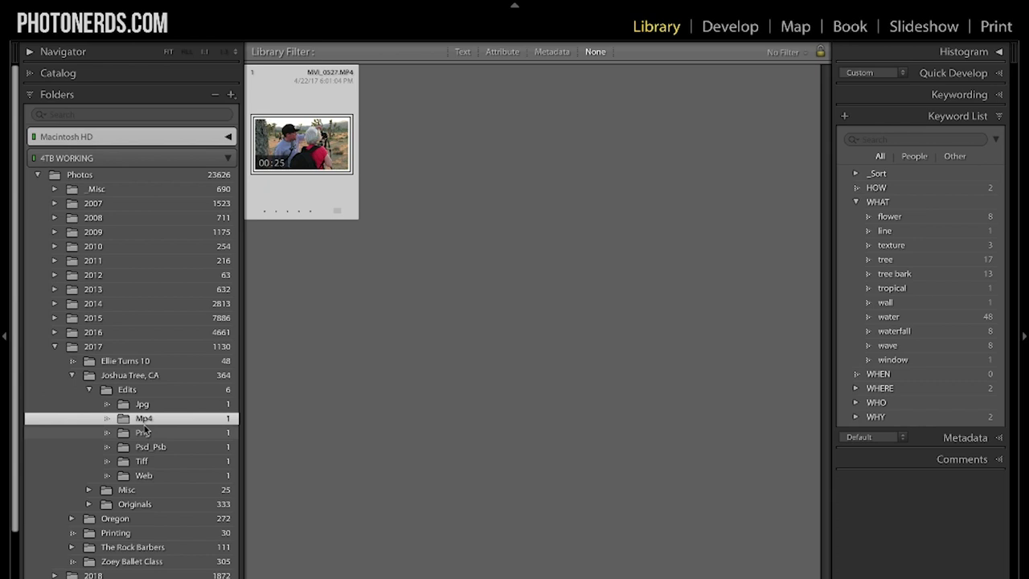
click(149, 435)
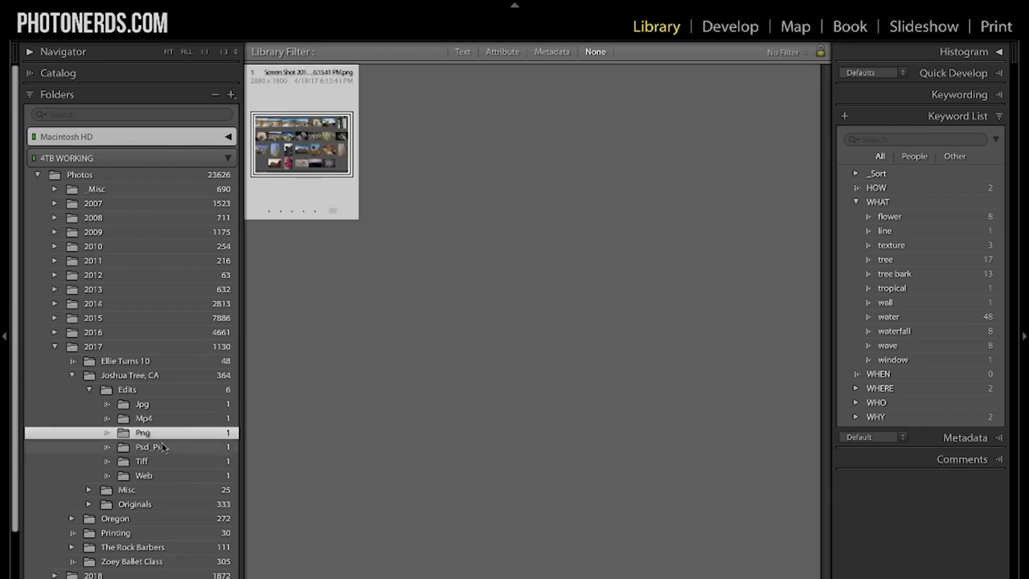
click(160, 448)
click(166, 462)
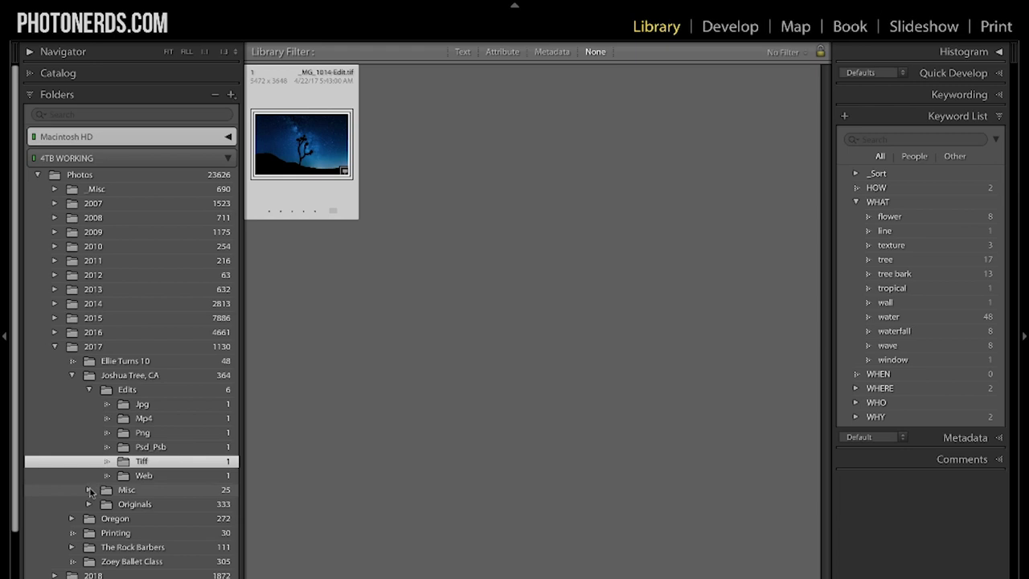
click(90, 491)
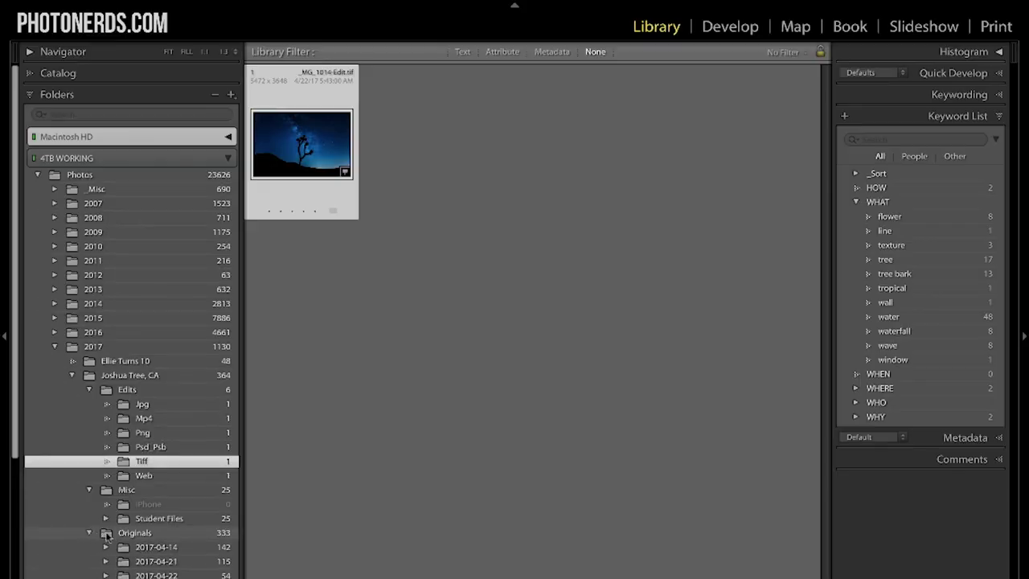
scroll(194, 553, down, 2)
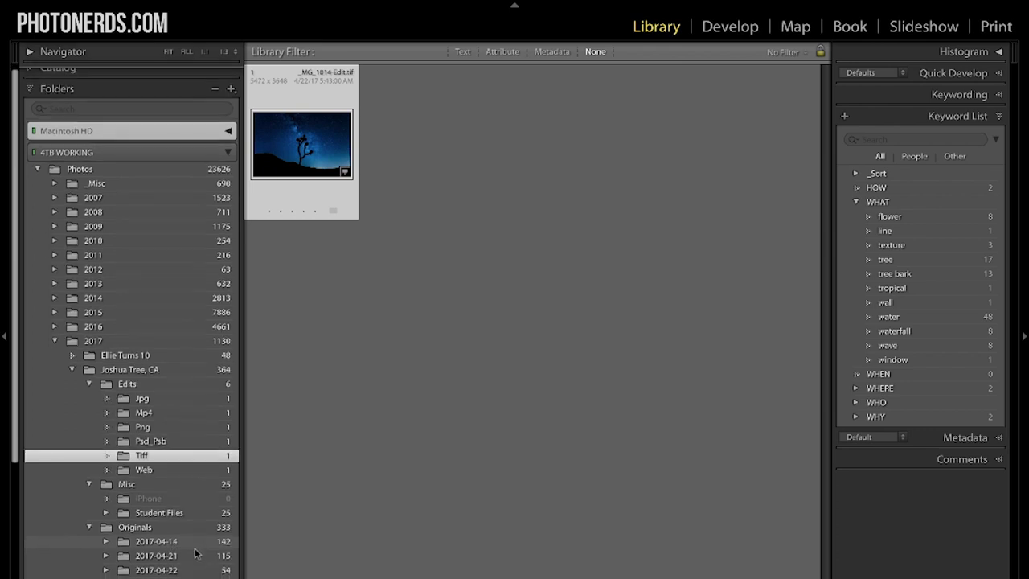
scroll(195, 553, down, 4)
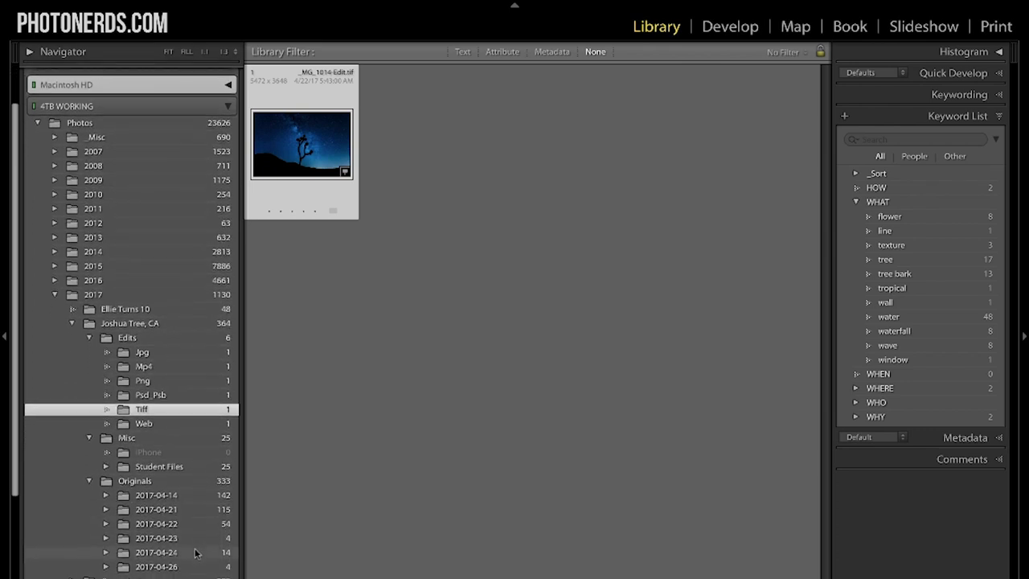
scroll(194, 553, down, 2)
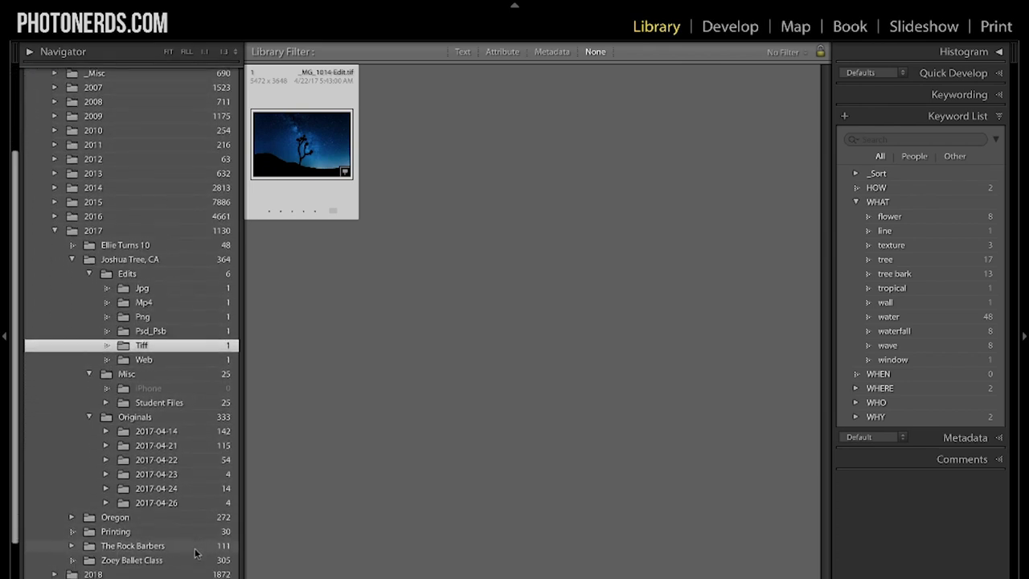